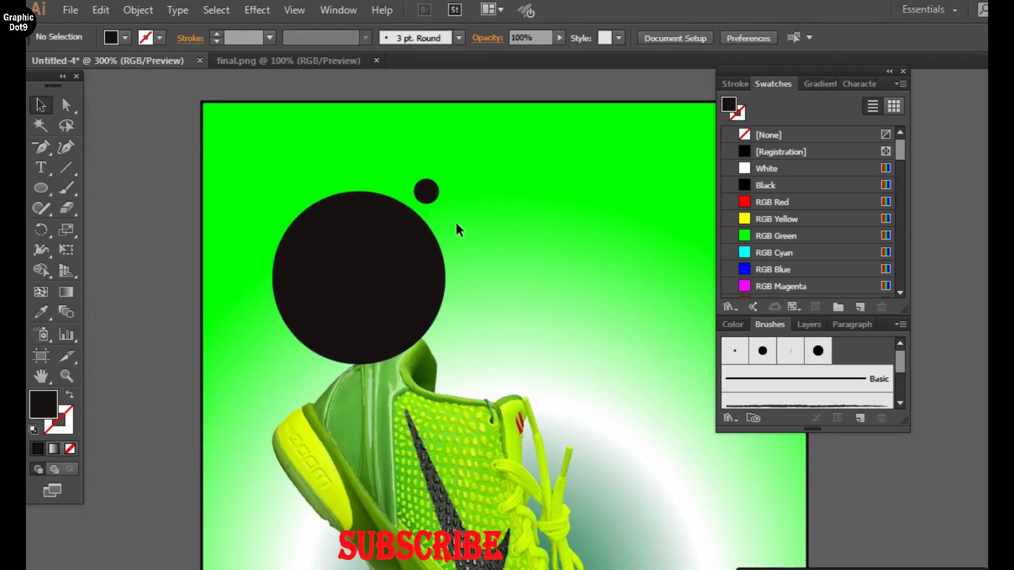
Delete the small black circle and fill the large circle above the shoe with RGB Magenta.
click(425, 191)
key(Delete)
click(437, 232)
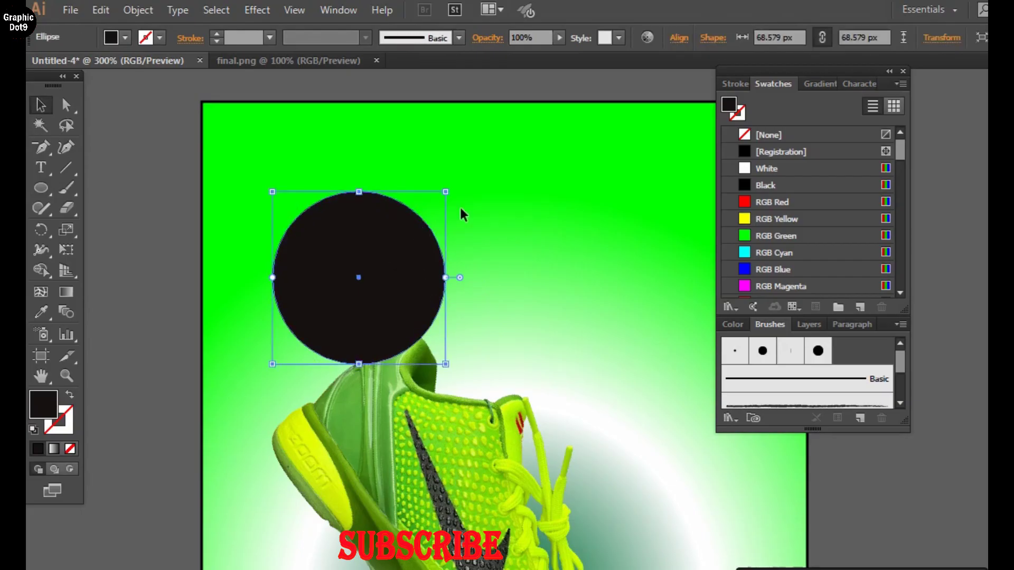
click(745, 168)
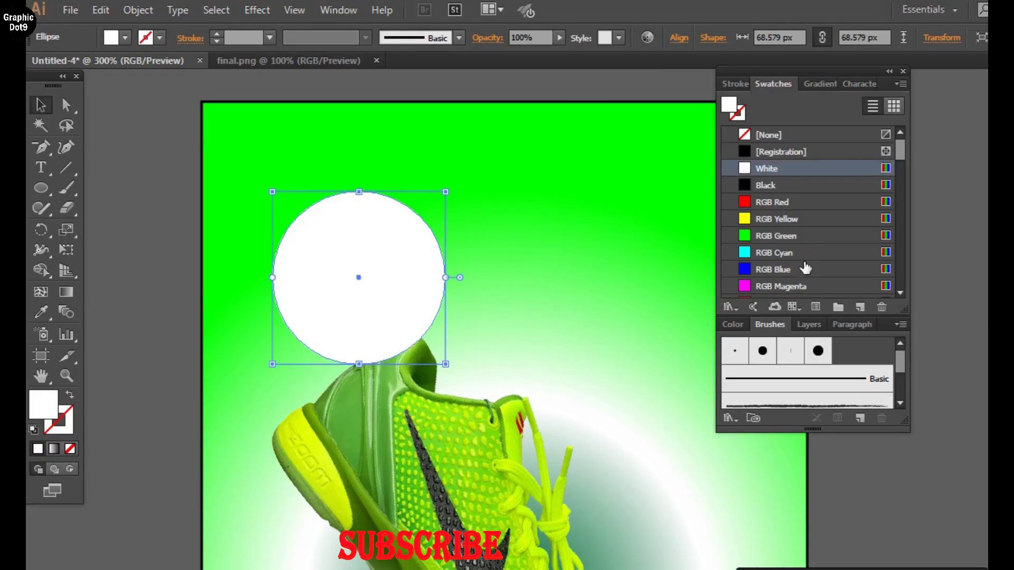
click(747, 219)
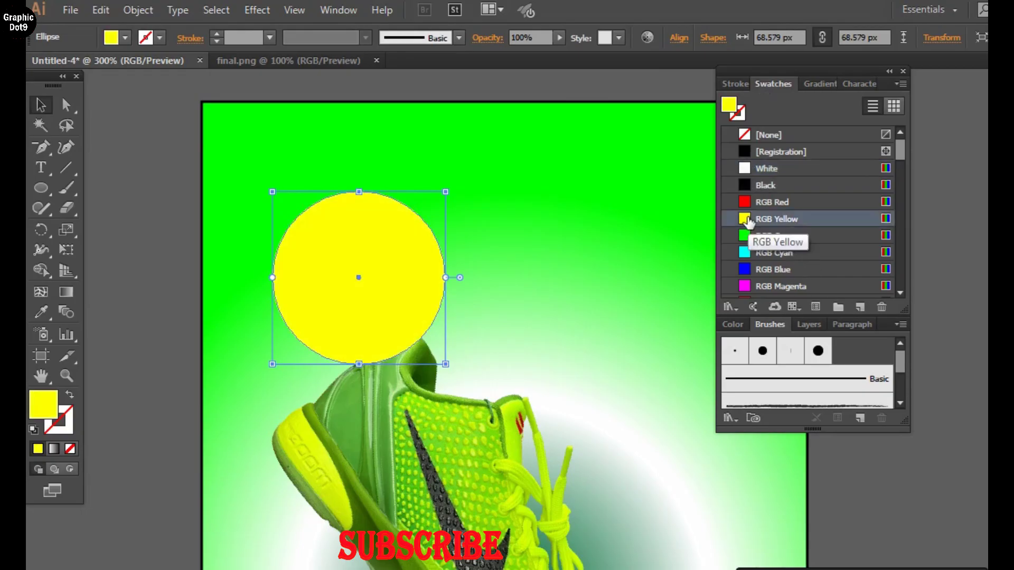
click(744, 235)
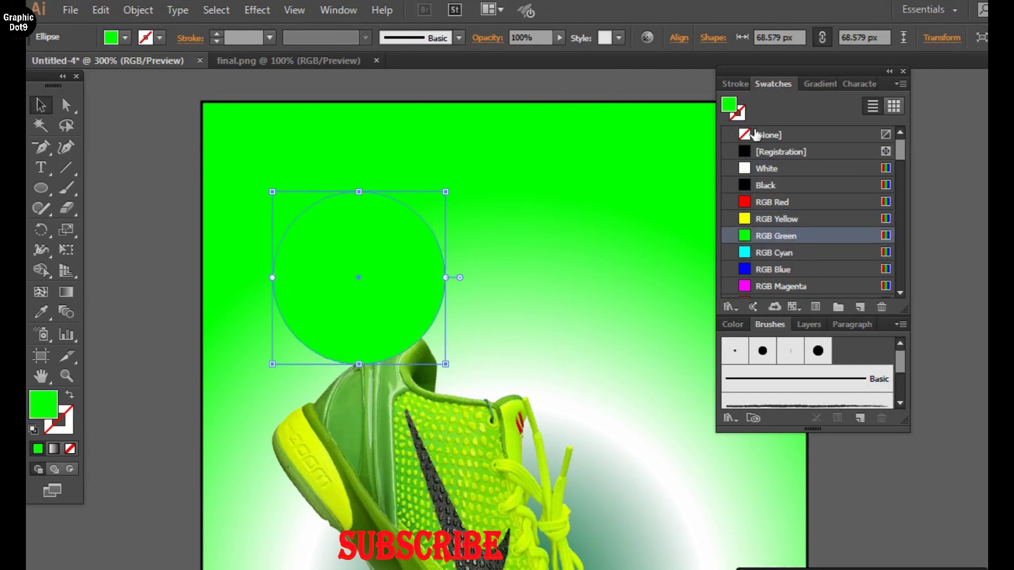
click(745, 220)
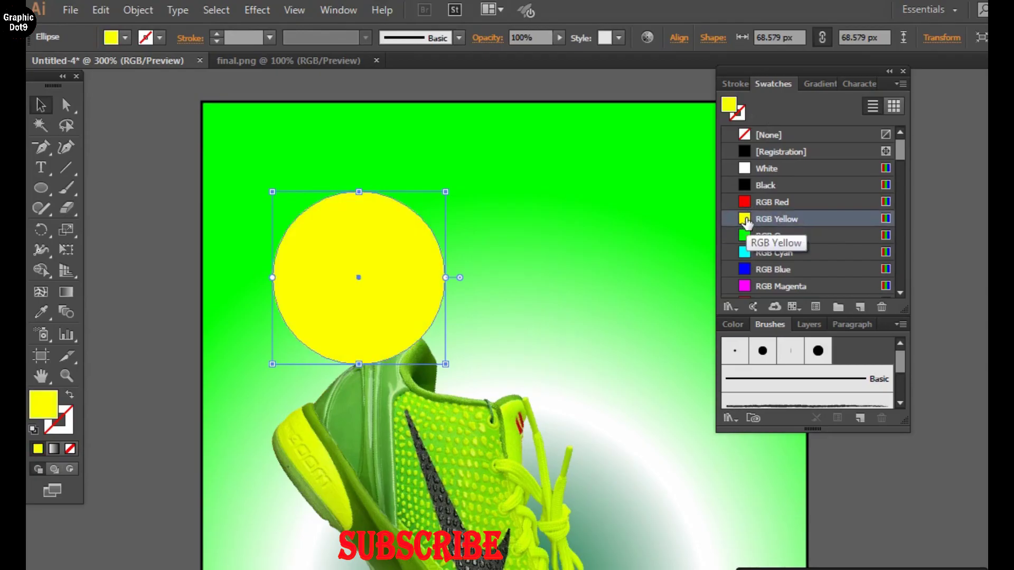
click(749, 288)
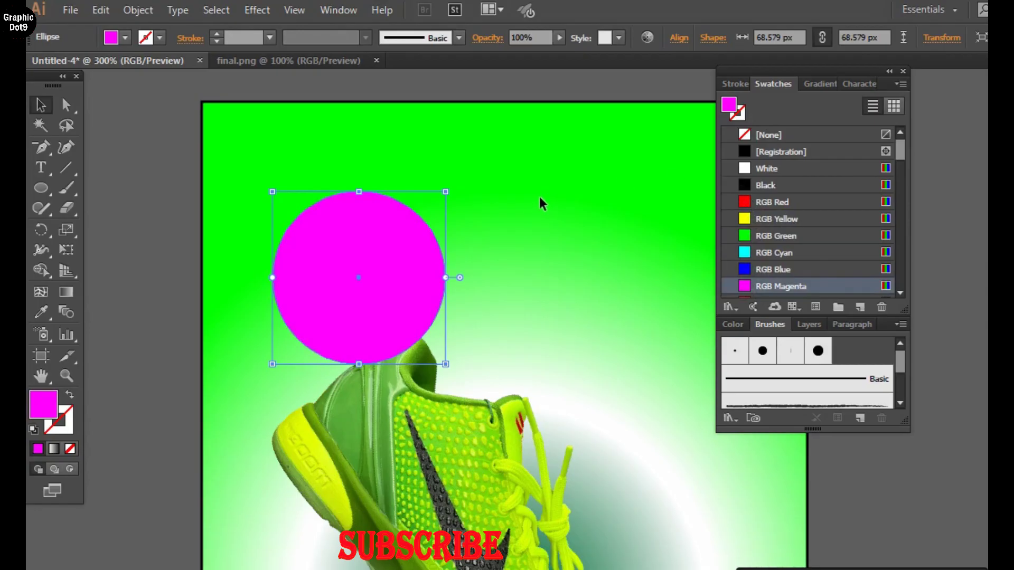
Enlarge the magenta circle proportionally to about 71.3 px in diameter, keeping it just above the shoe's heel.
drag(402, 257, 391, 289)
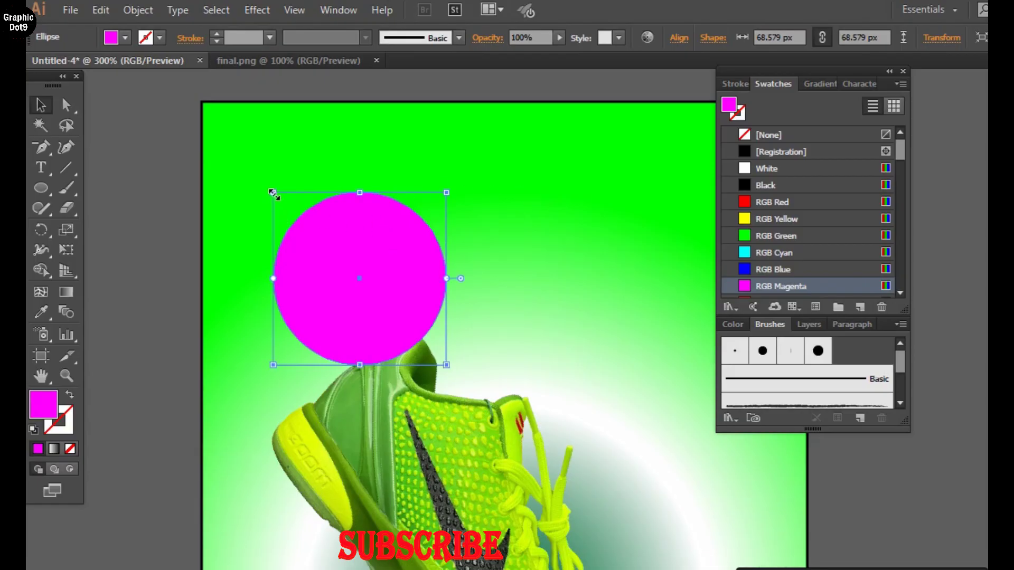
drag(273, 193, 266, 185)
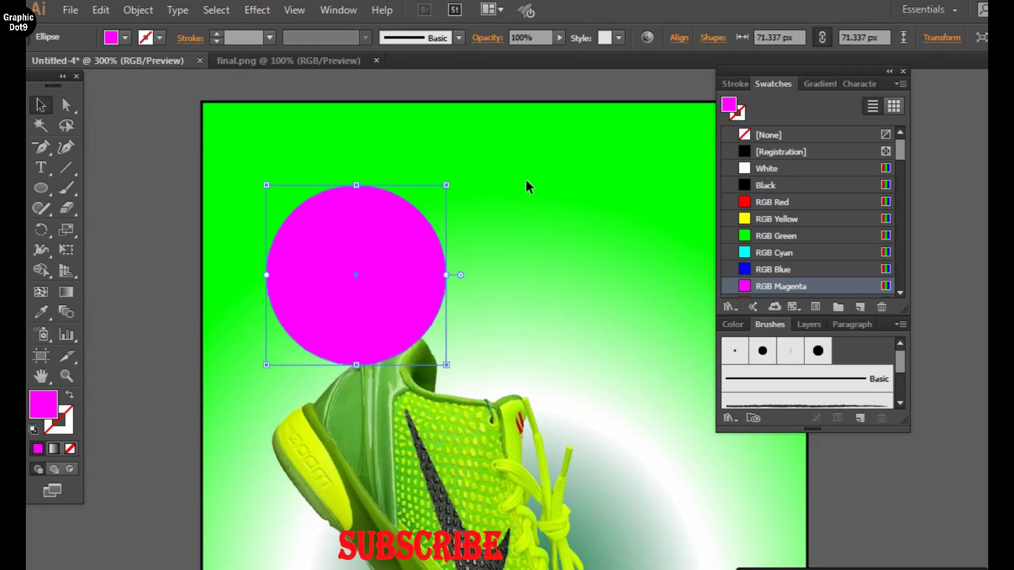
click(511, 164)
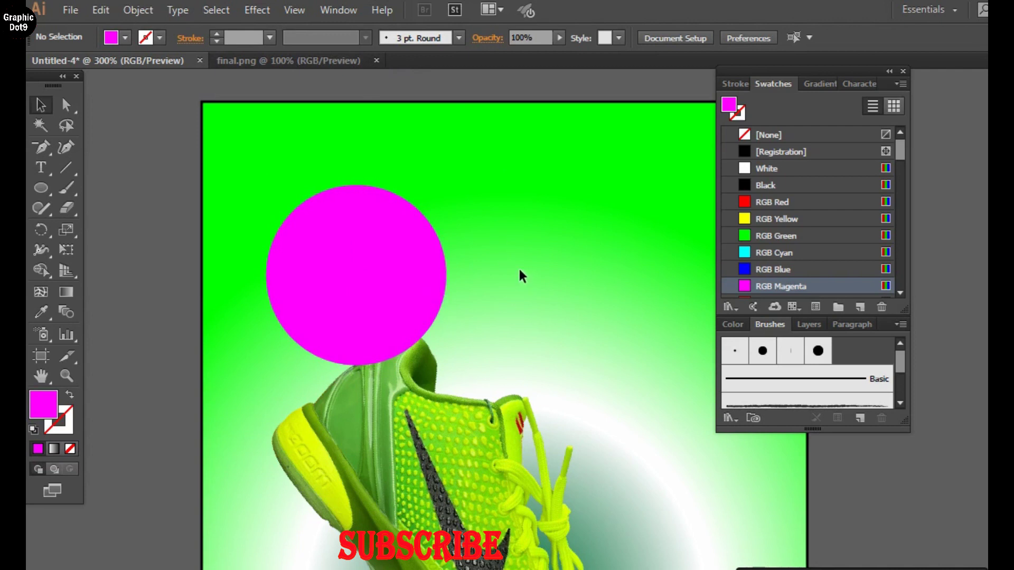
Add a two-line text object reading "30%" and "OFF" beside the upper edge of the magenta circle.
key(t)
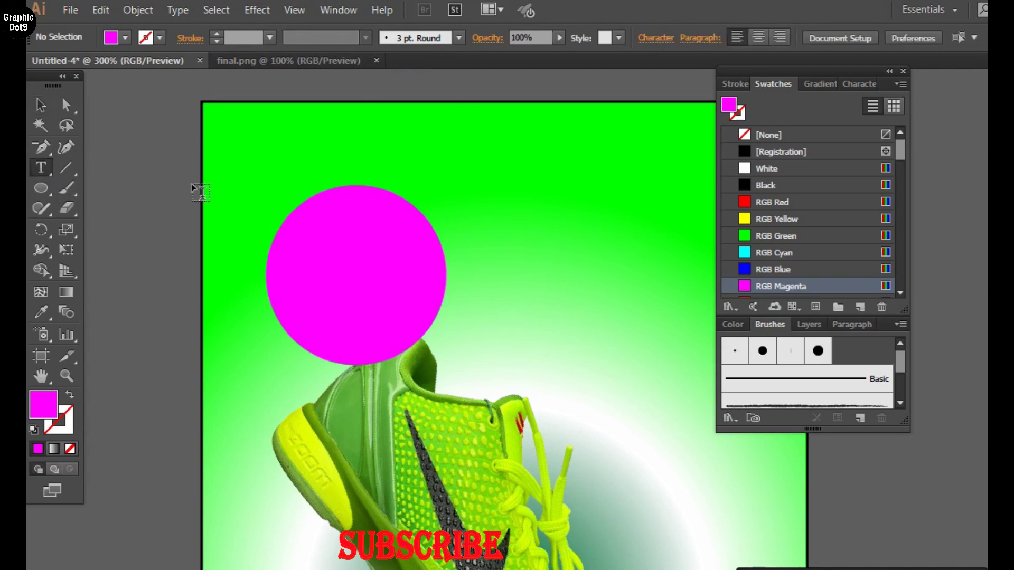
click(417, 182)
text(d)
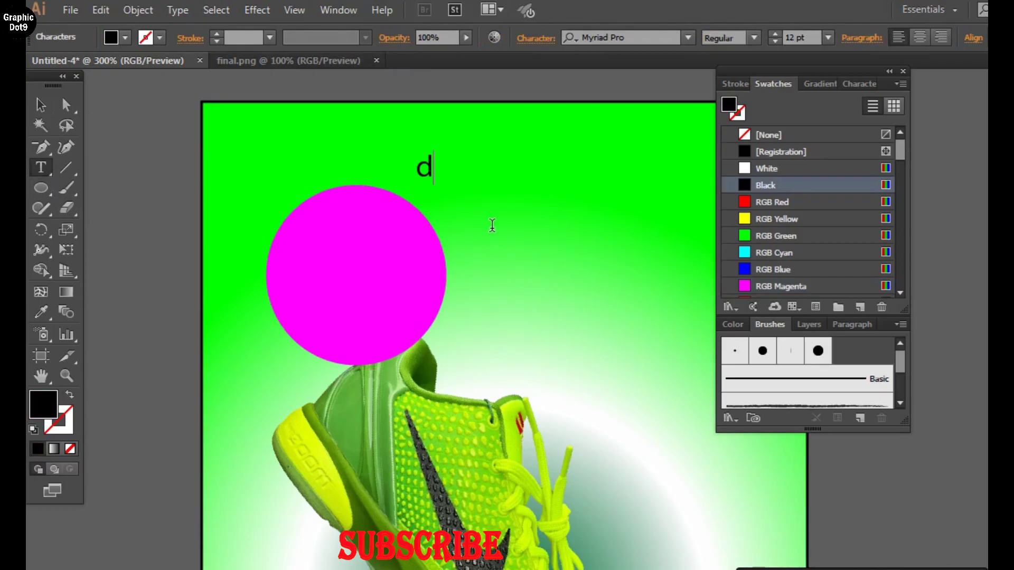
key(BackSpace)
text(30%)
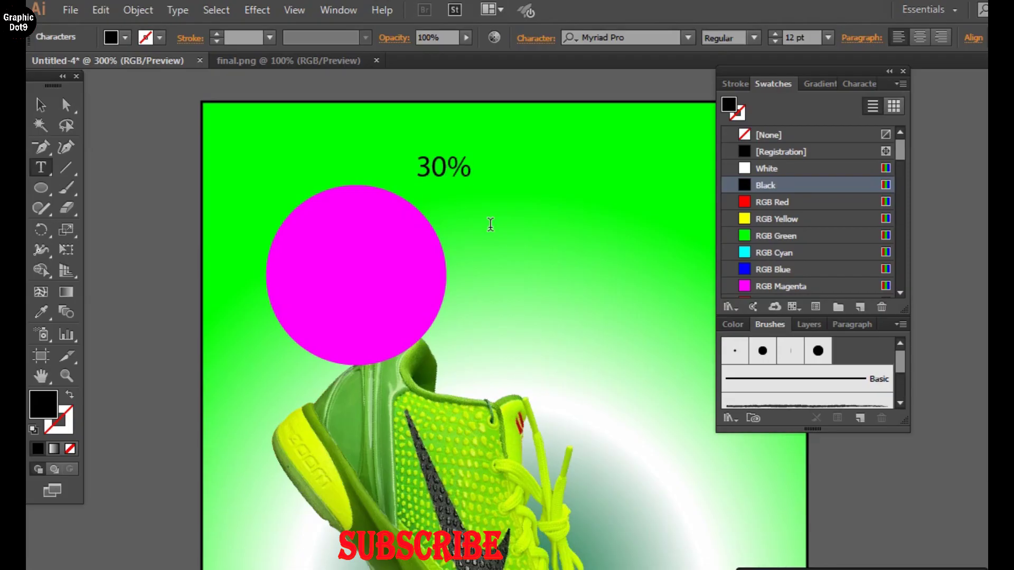
key(Return)
text(OFF)
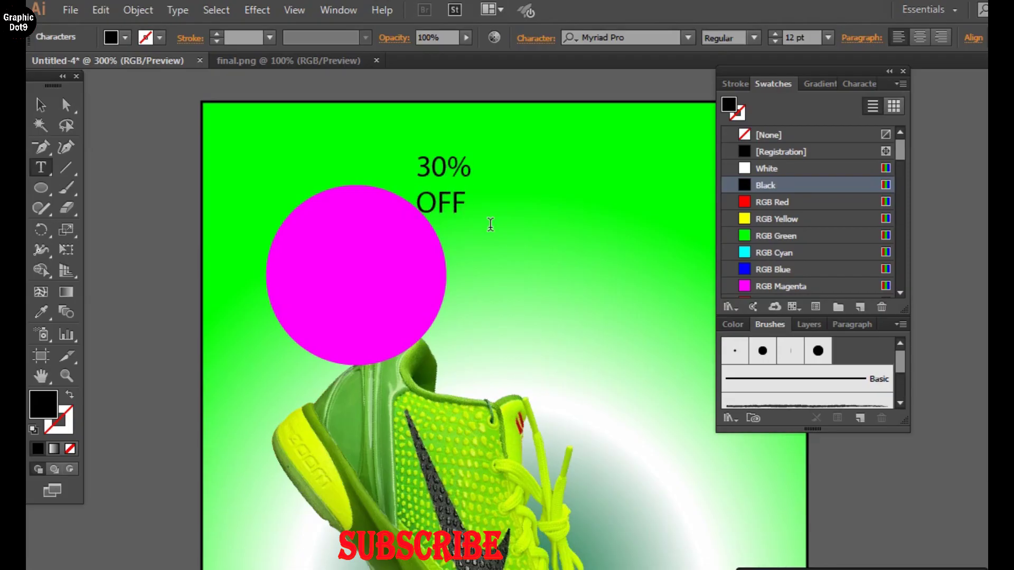
Enlarge the "30% OFF" text to about 19.2 pt and place it centrally on the magenta circle.
click(31, 104)
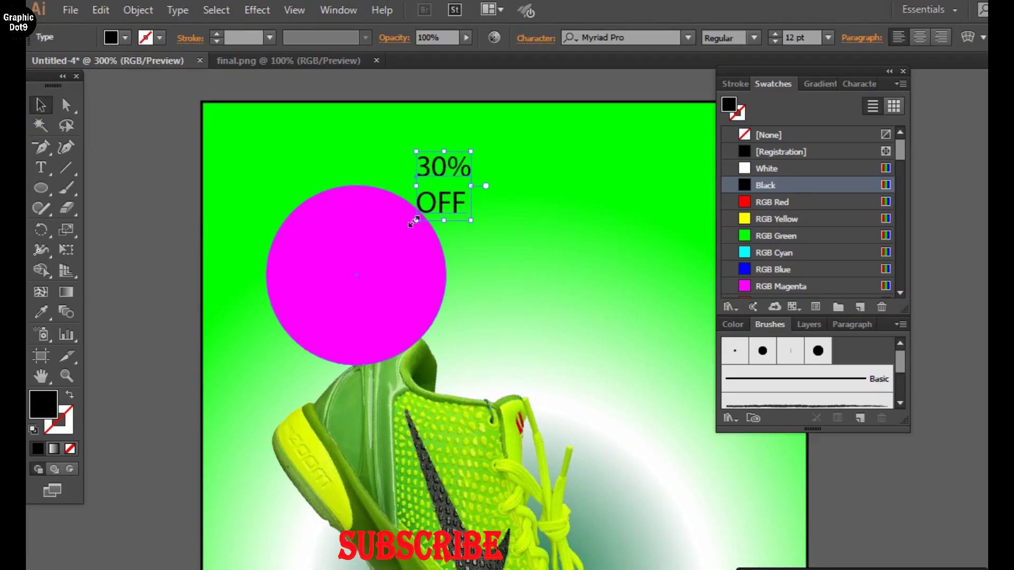
drag(474, 231, 519, 247)
drag(470, 201, 375, 241)
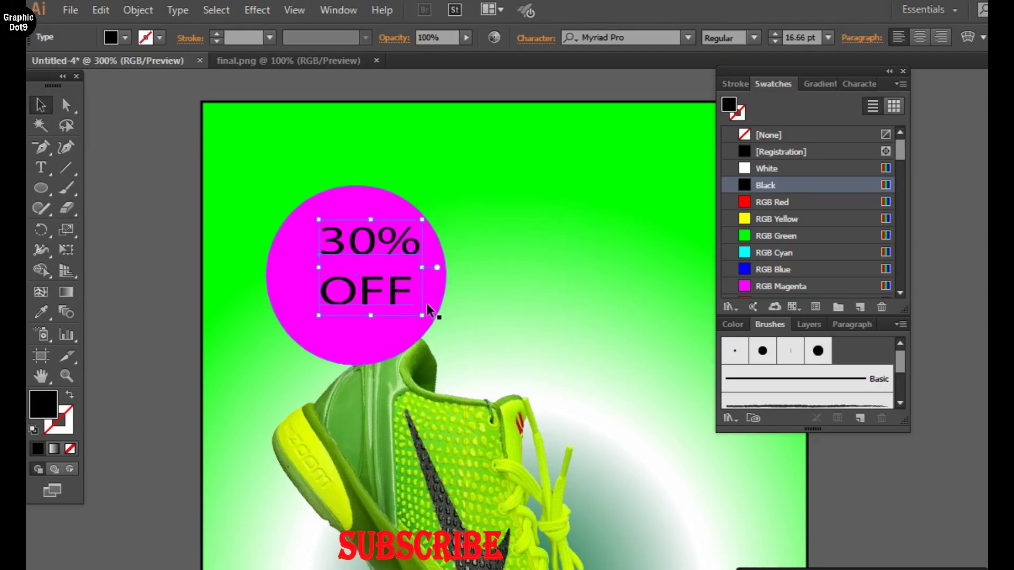
drag(421, 315, 391, 303)
click(506, 202)
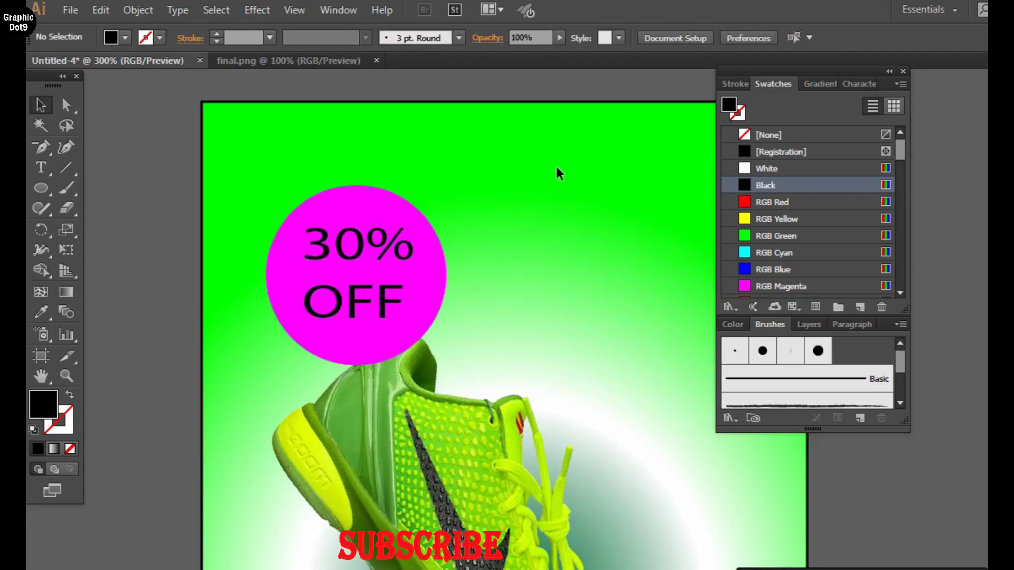
click(389, 249)
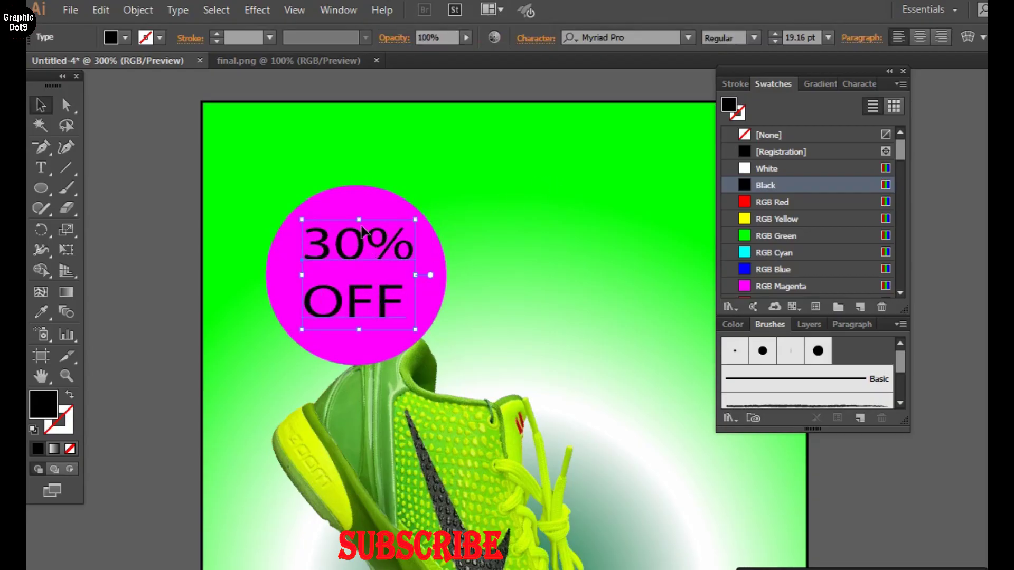
click(852, 86)
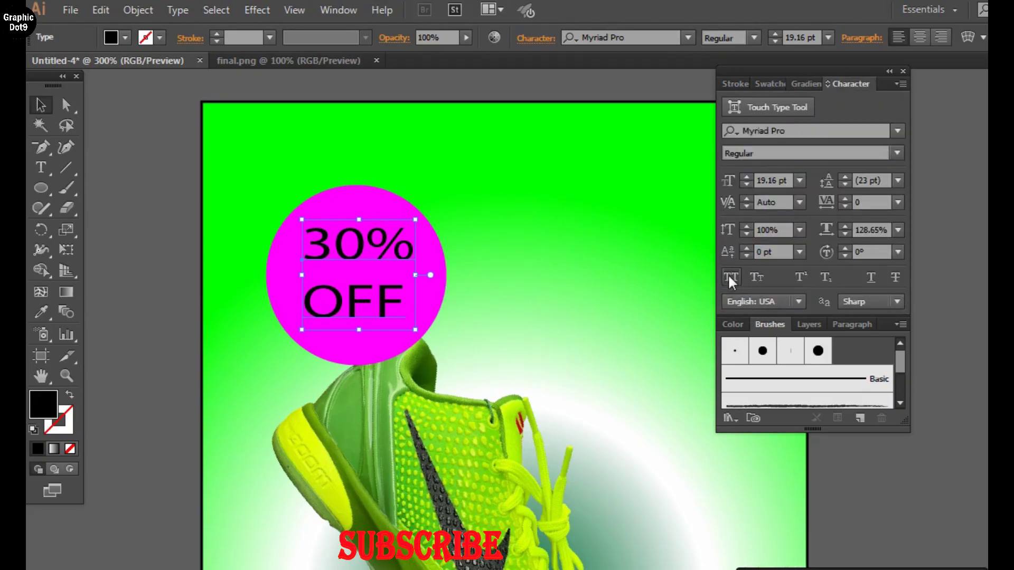
click(452, 240)
click(396, 258)
click(509, 235)
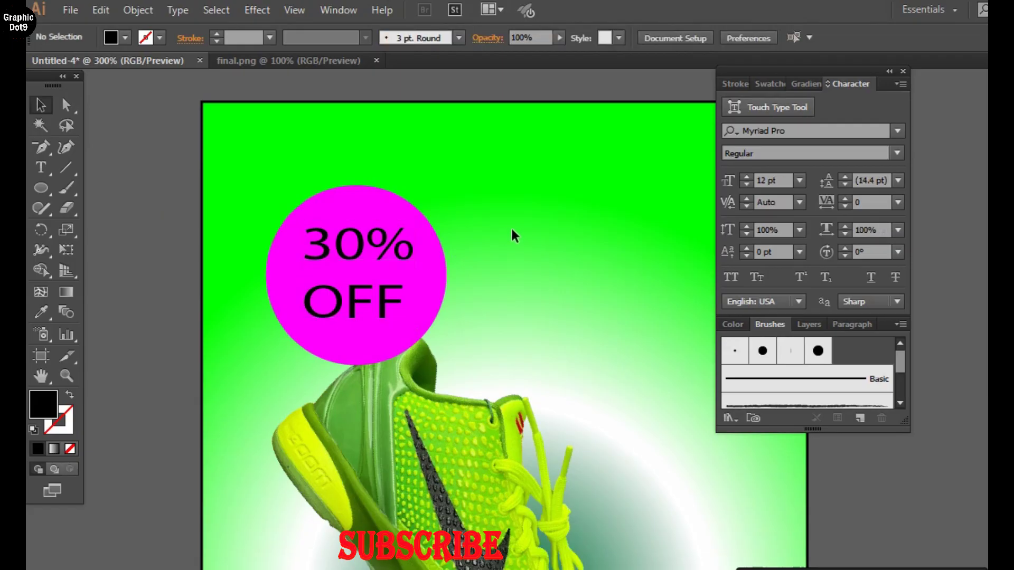
Add the text "BEST SELLING" in capitals on two lines in the green area beside the magenta circle.
key(space)
drag(588, 222, 516, 192)
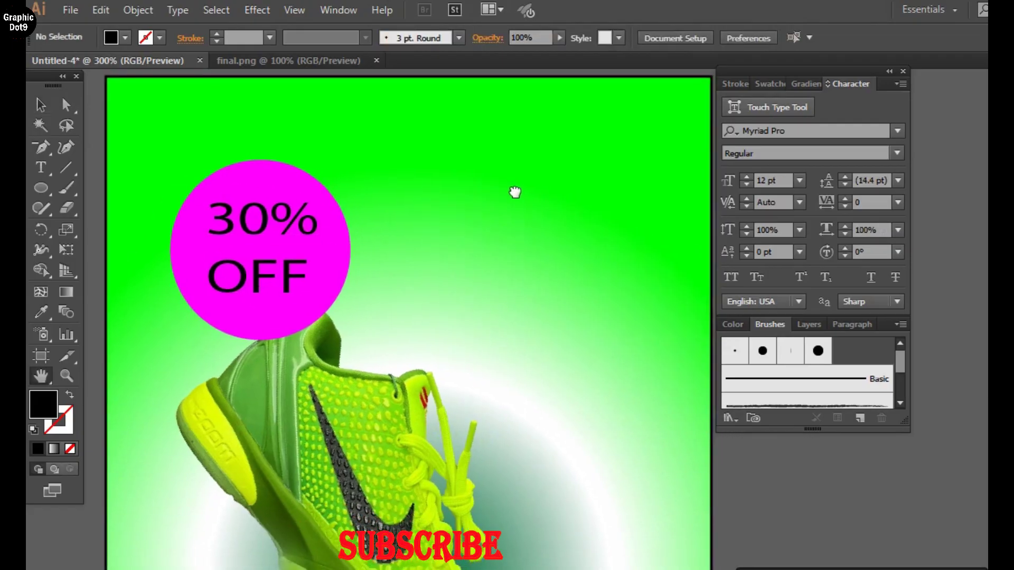
drag(573, 260, 527, 238)
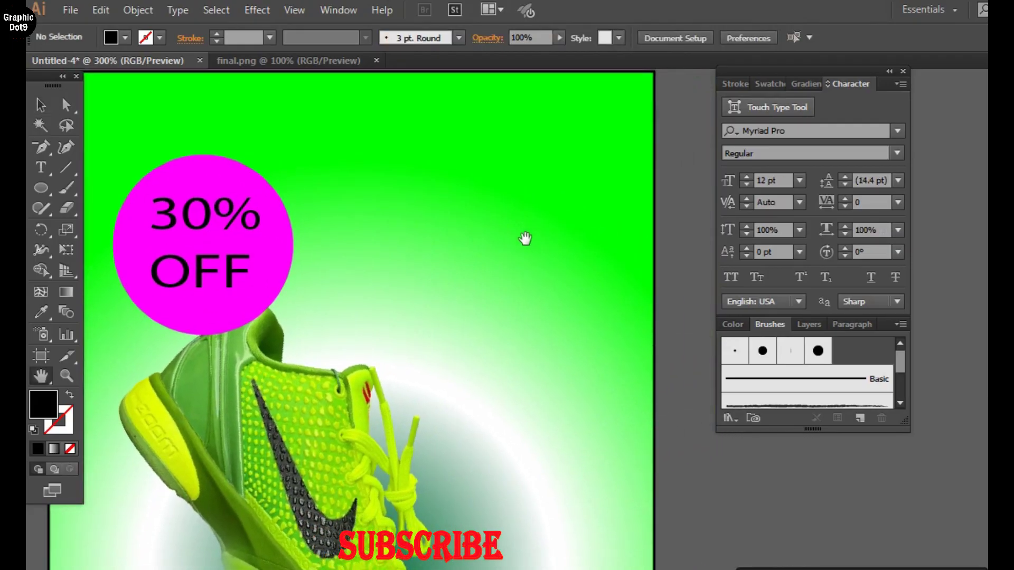
click(41, 167)
click(321, 134)
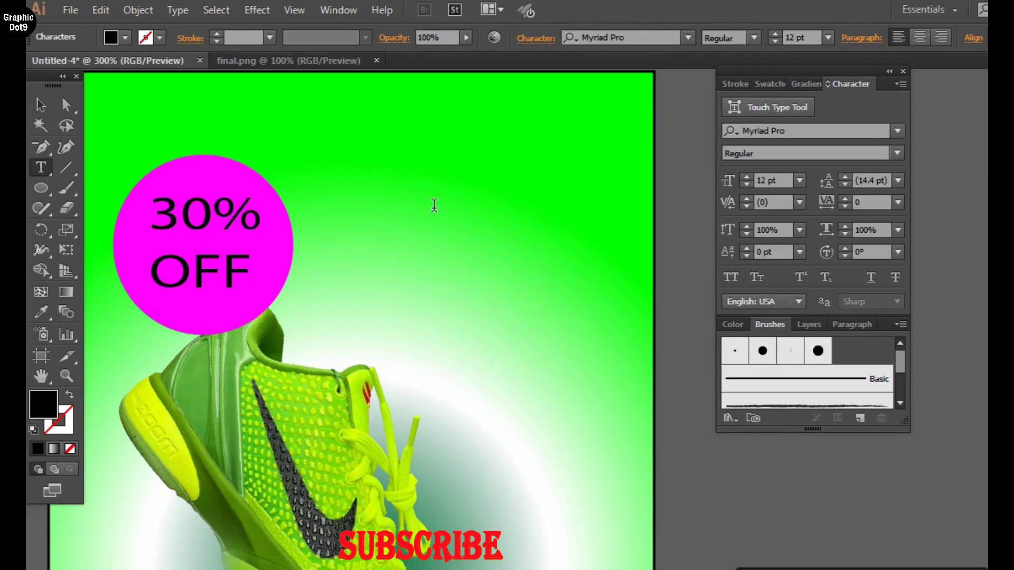
text(best)
key(BackSpace)
key(BackSpace)
key(BackSpace)
key(BackSpace)
text(BEST)
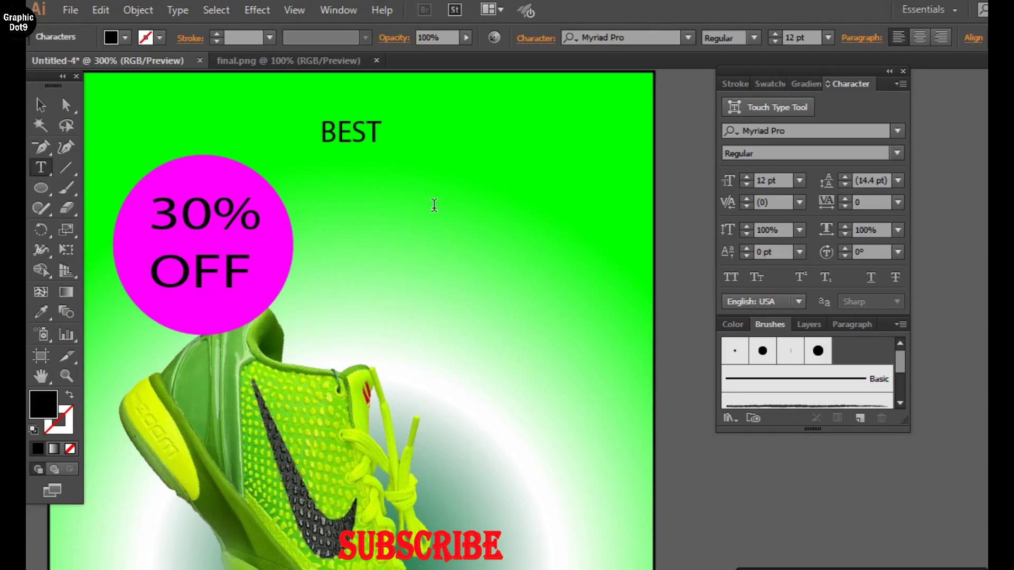
text( SELLING)
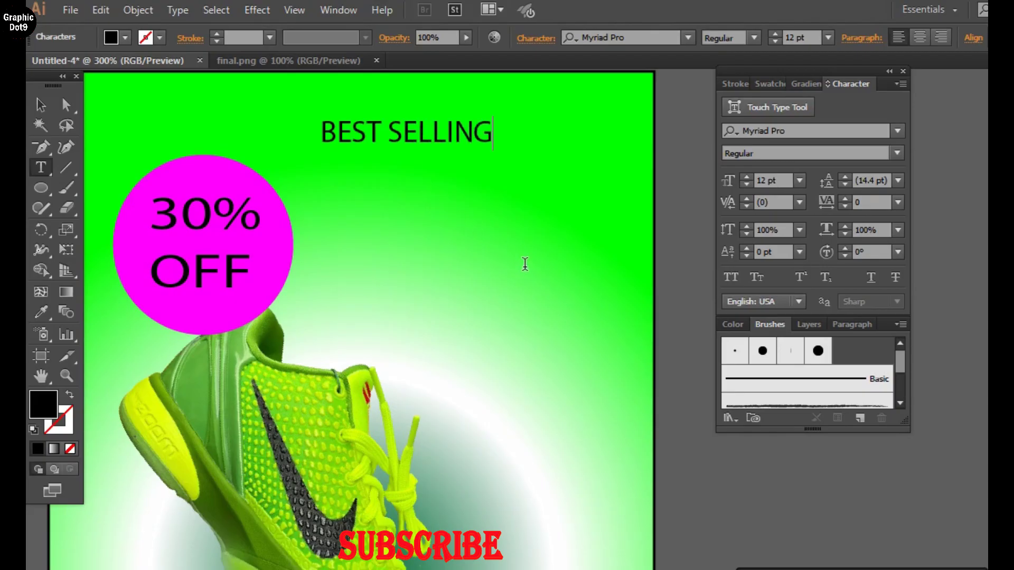
click(393, 135)
key(Return)
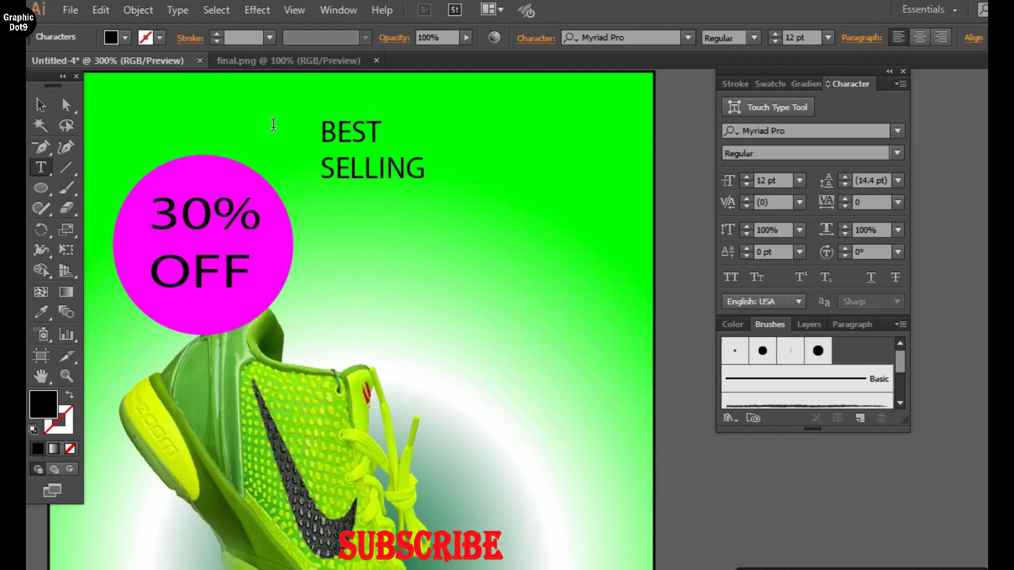
Enlarge the "BEST SELLING" text to about 25.6 pt and position it above the shoe near the artboard's right edge.
click(40, 105)
drag(426, 186, 535, 248)
drag(488, 223, 547, 257)
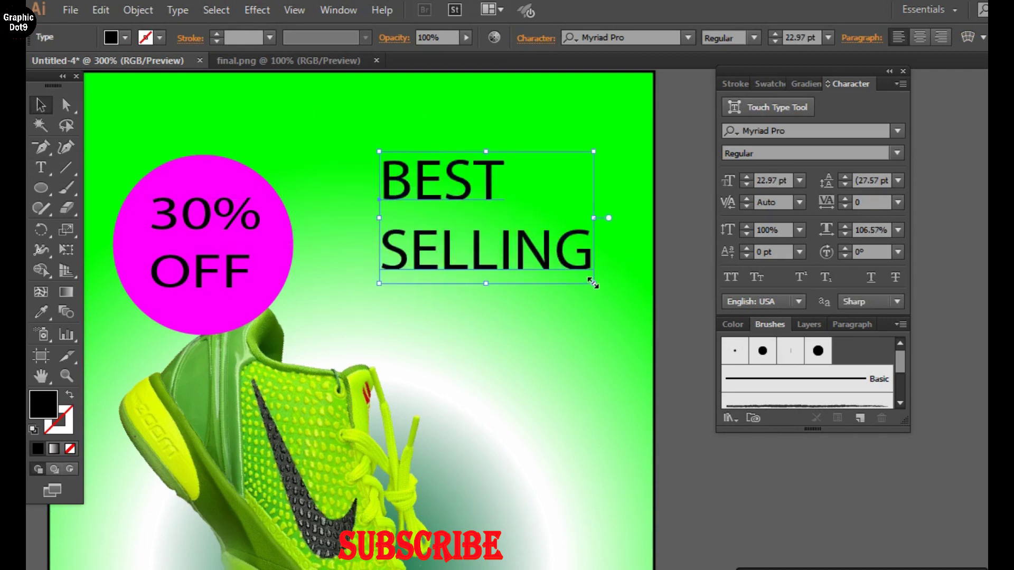
drag(593, 284, 603, 290)
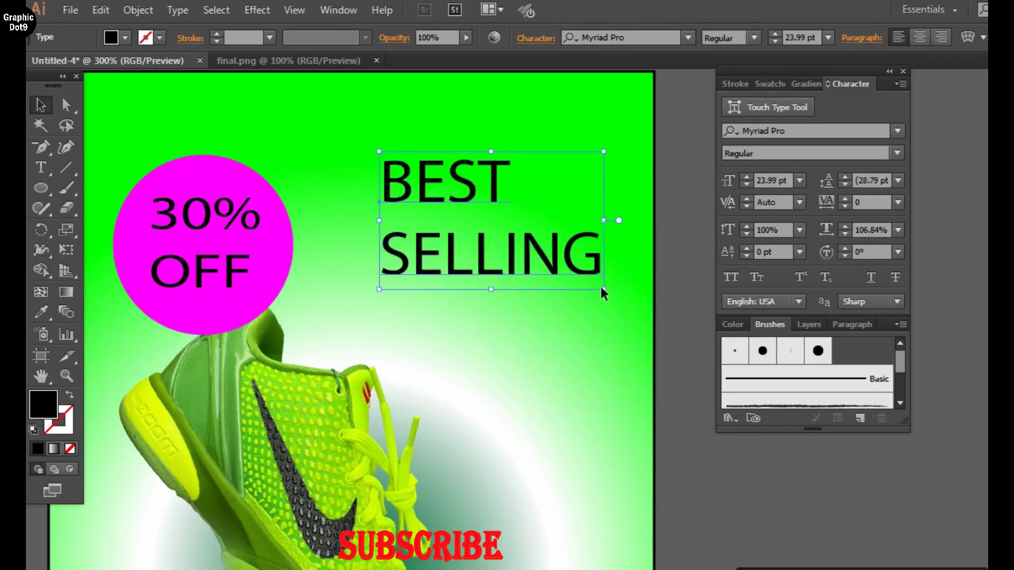
drag(564, 261, 579, 269)
drag(618, 297, 596, 279)
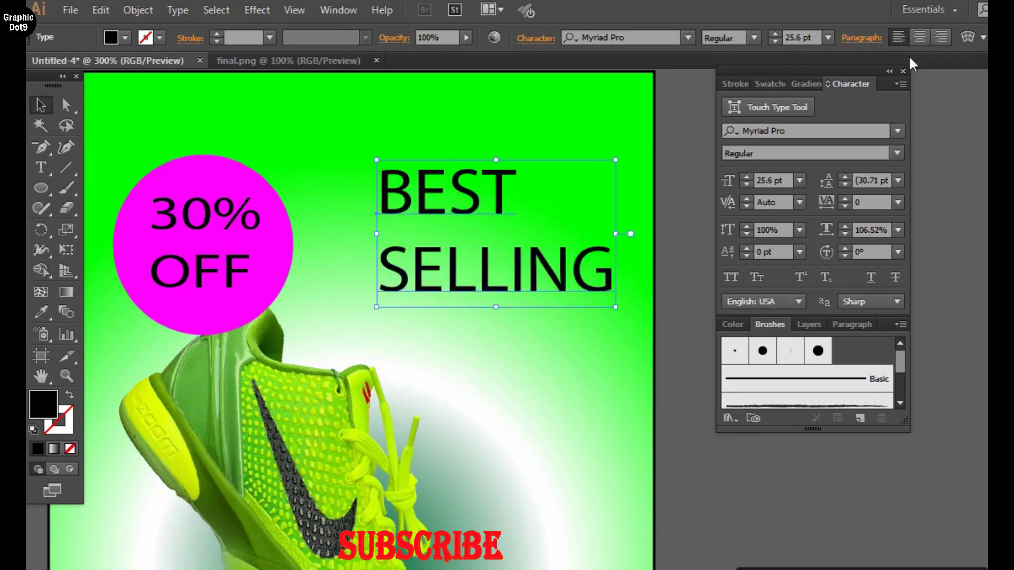
Fill the "BEST SELLING" text with white and change its font to My Puma.
click(765, 86)
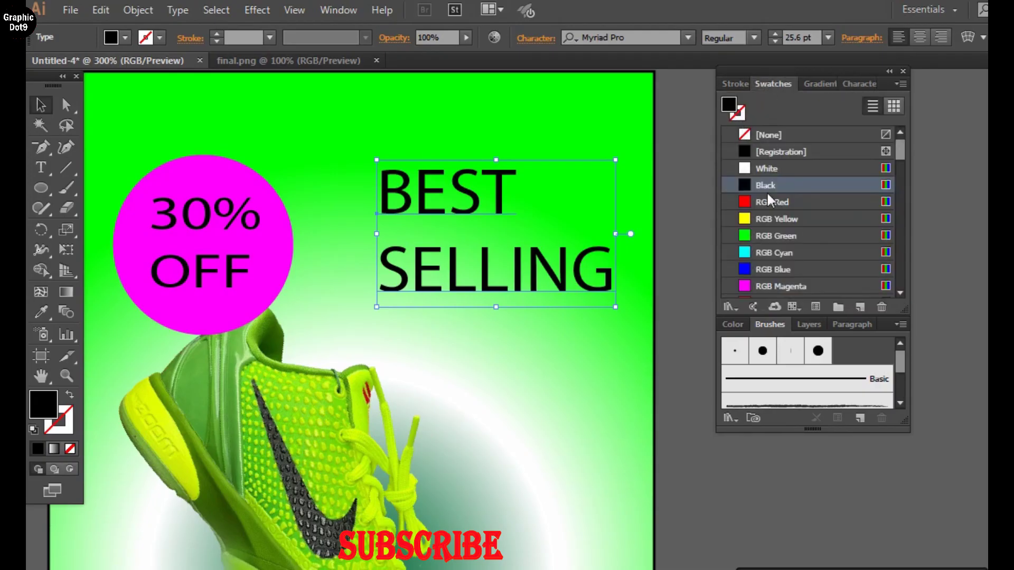
click(744, 168)
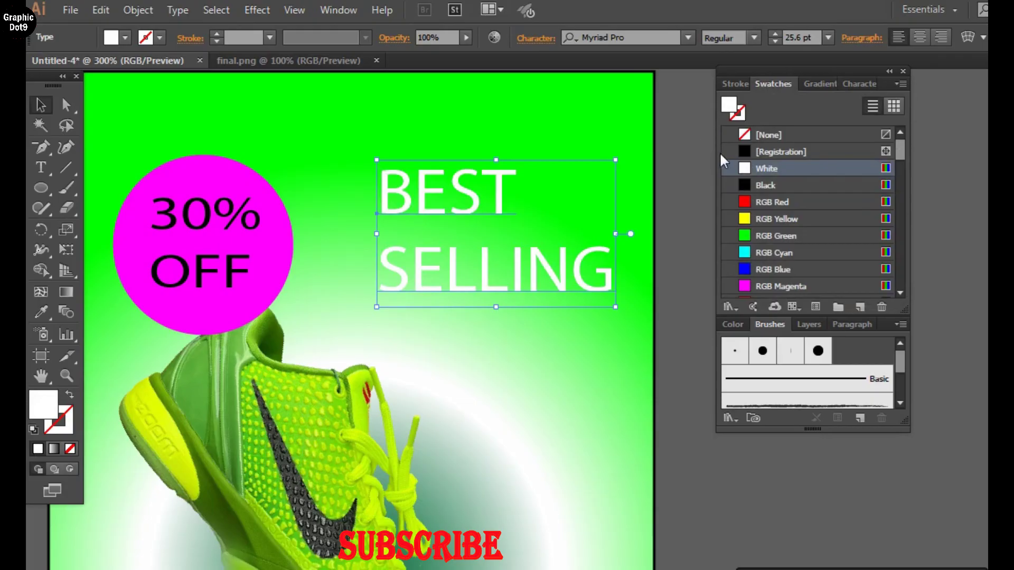
click(859, 82)
click(860, 83)
click(860, 83)
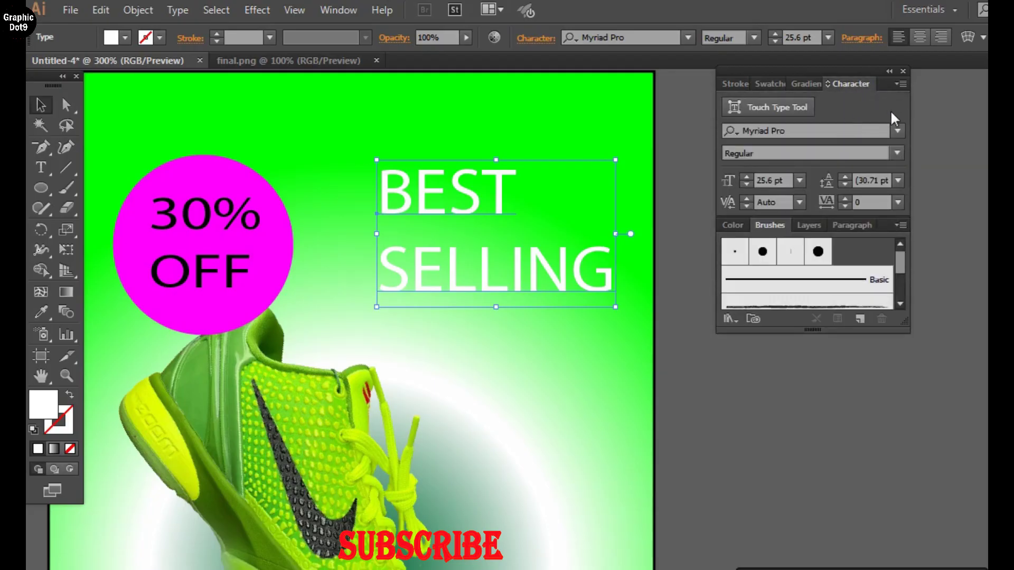
click(896, 130)
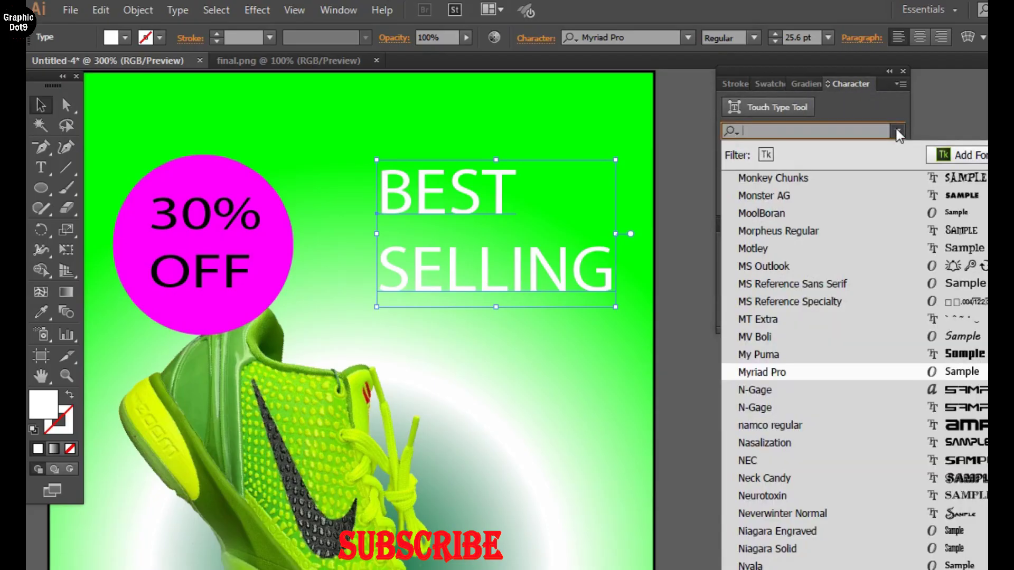
click(967, 356)
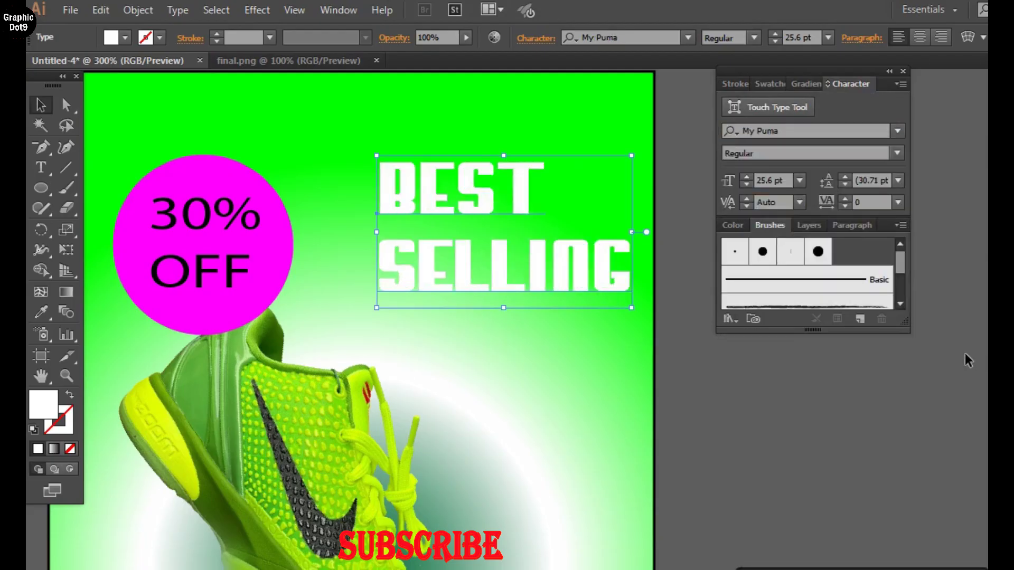
click(964, 353)
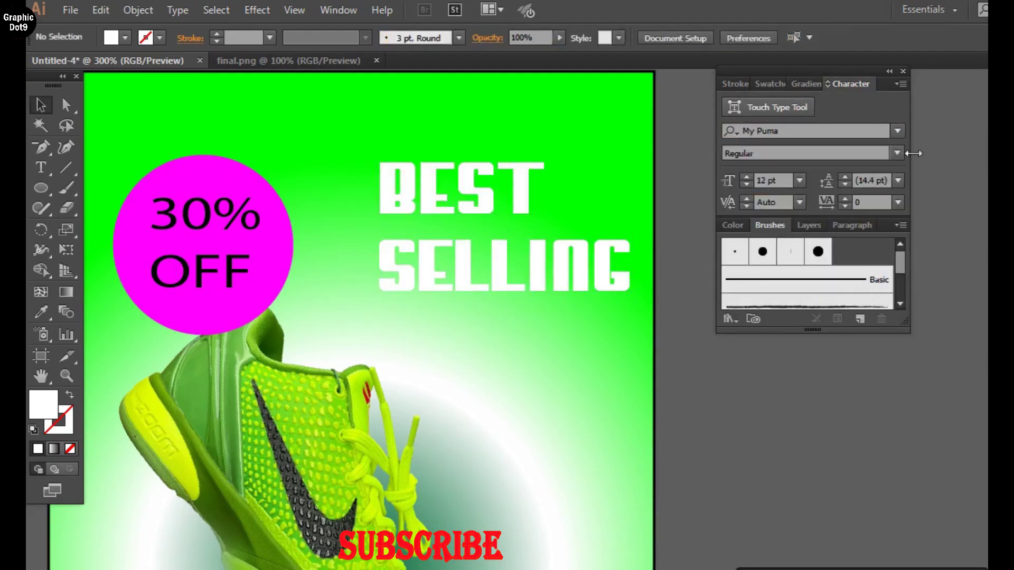
Change the font of the "BEST SELLING" text to Monster AG.
click(898, 132)
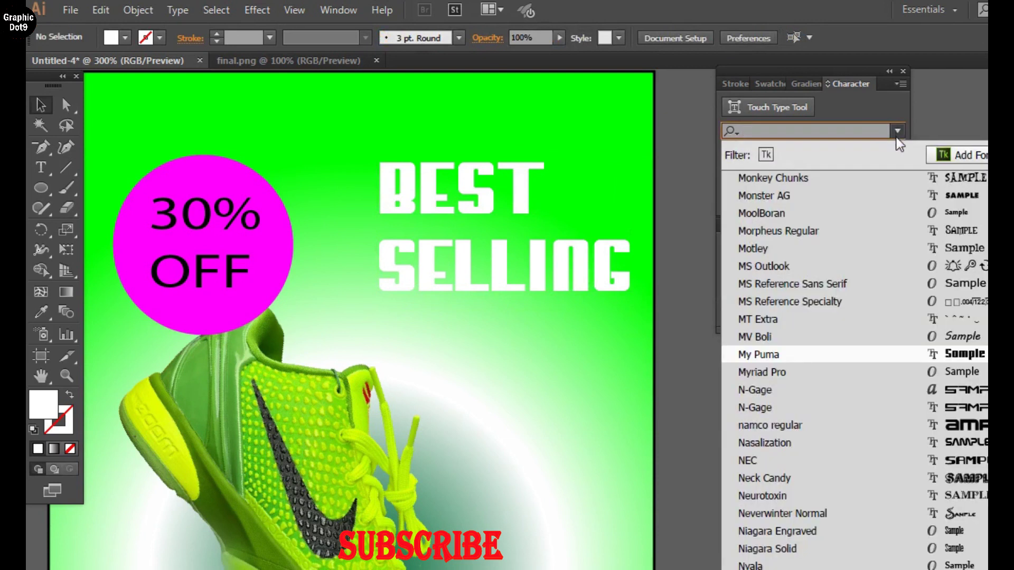
click(960, 197)
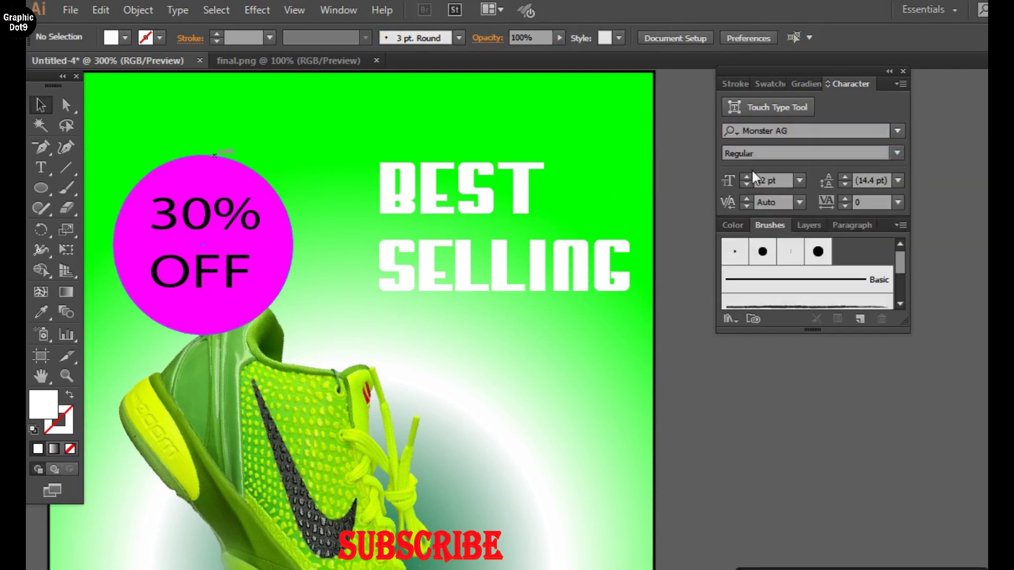
click(531, 164)
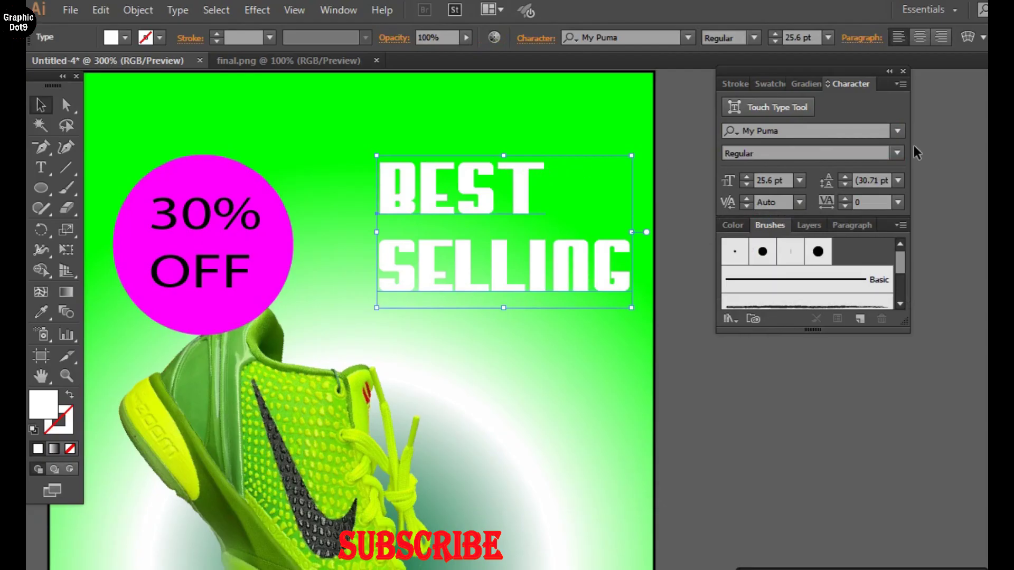
click(897, 131)
click(961, 197)
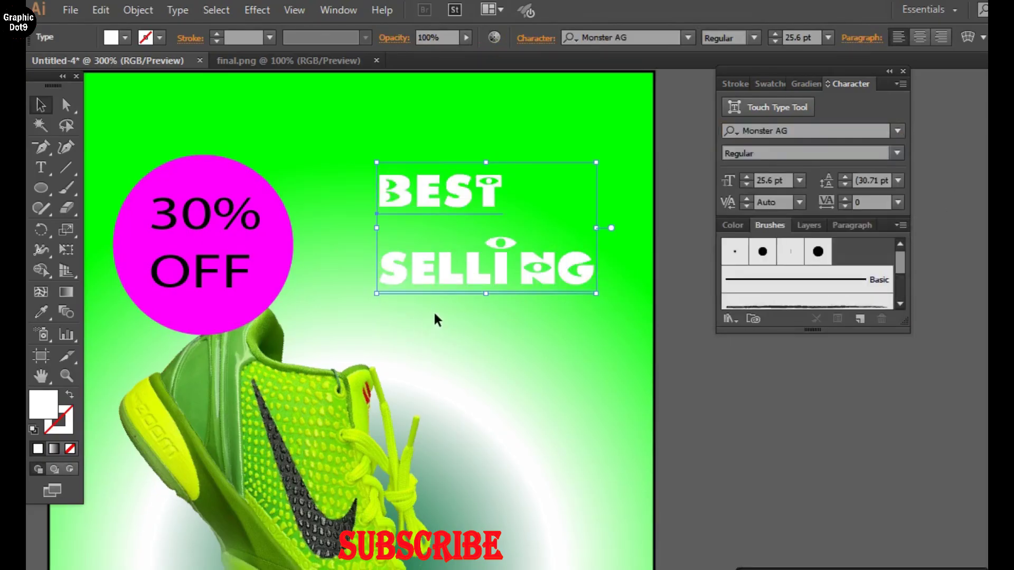
Enlarge the "BEST SELLING" text to about 37.5 pt and move it up near the artboard's upper edge.
drag(595, 293, 616, 320)
drag(556, 287, 540, 262)
drag(600, 298, 622, 316)
drag(534, 312, 505, 243)
click(500, 340)
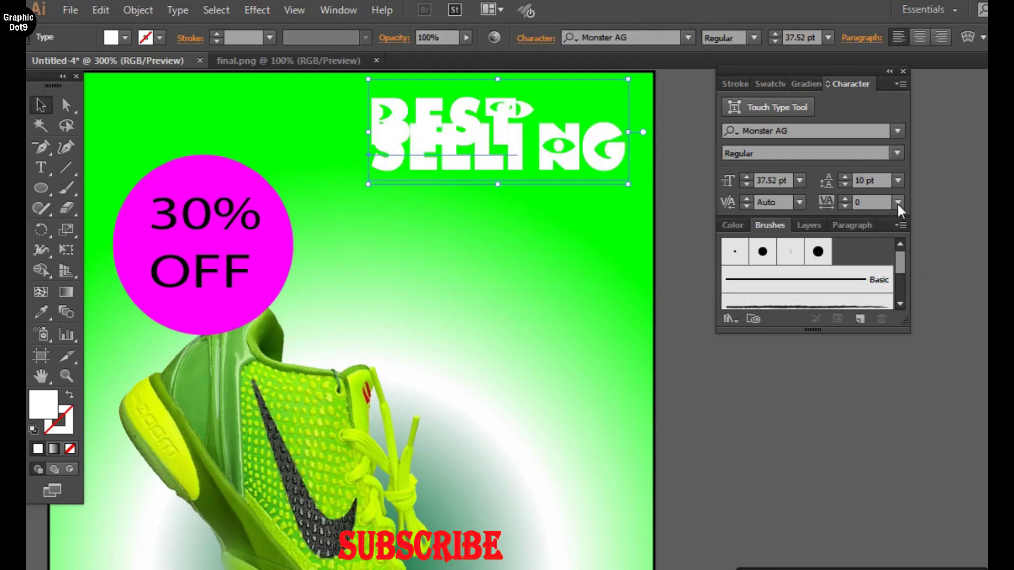
Set the line spacing of the "BEST SELLING" text to 36 pt.
click(897, 181)
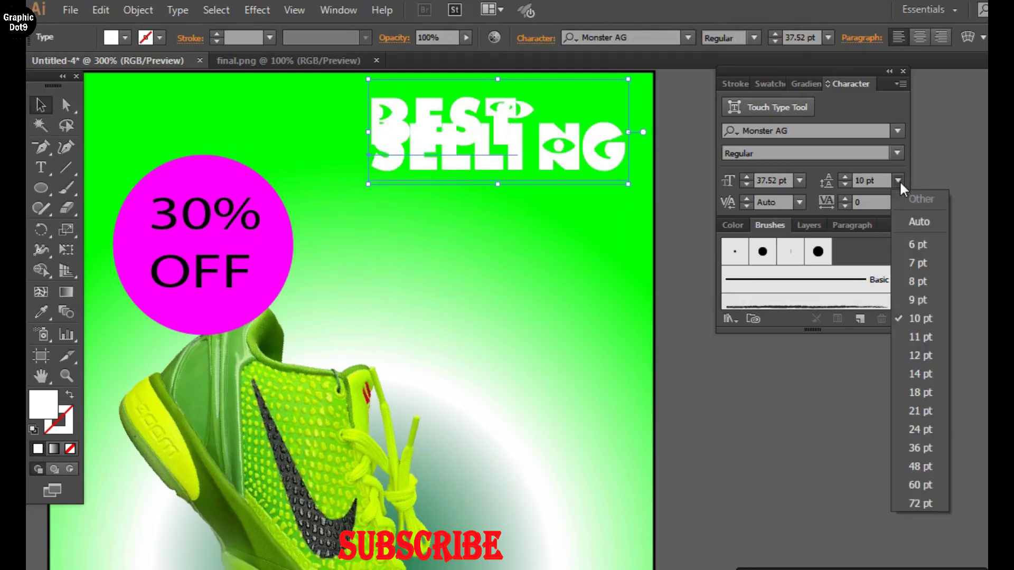
click(921, 356)
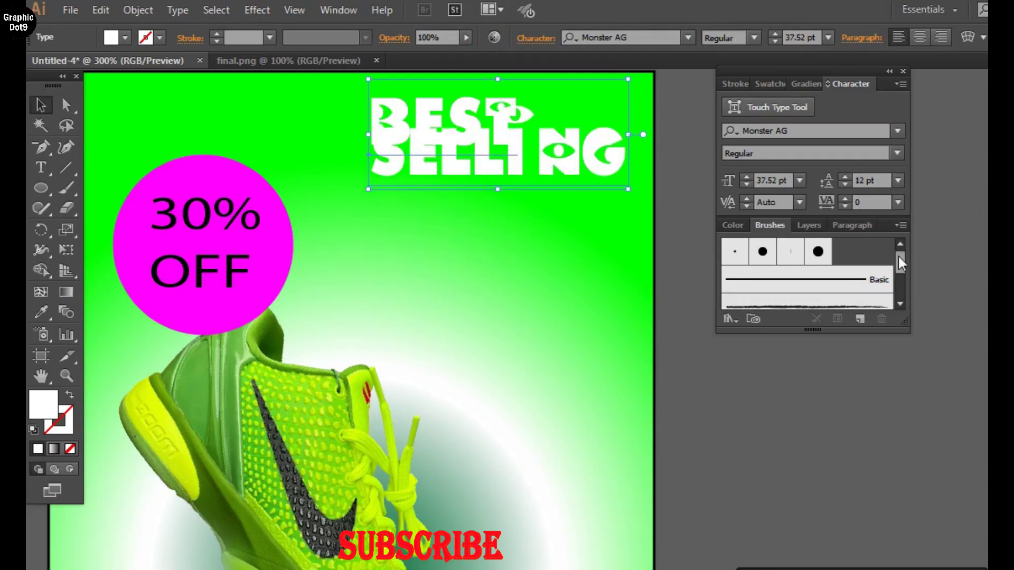
click(897, 180)
click(921, 434)
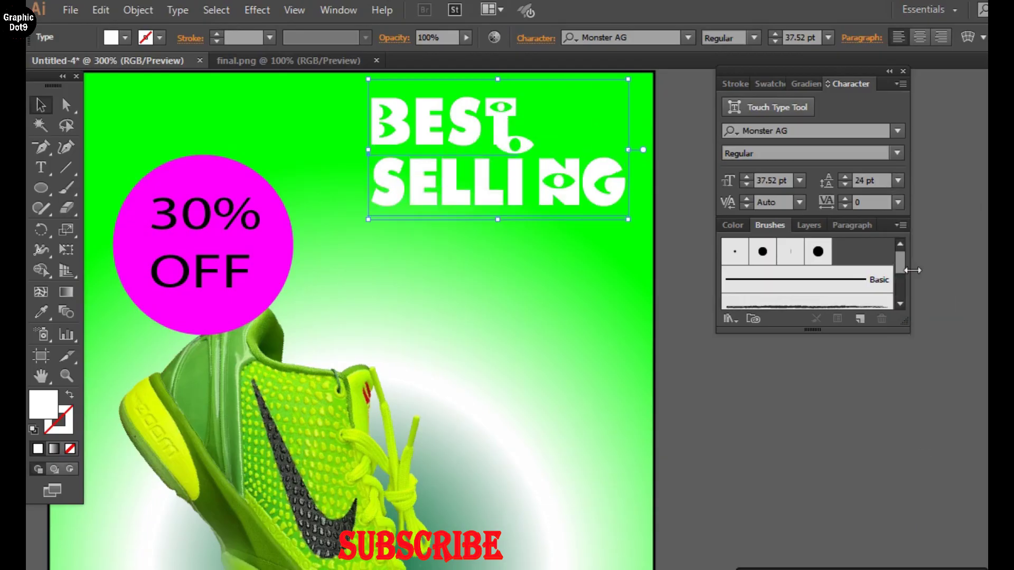
click(897, 180)
click(923, 445)
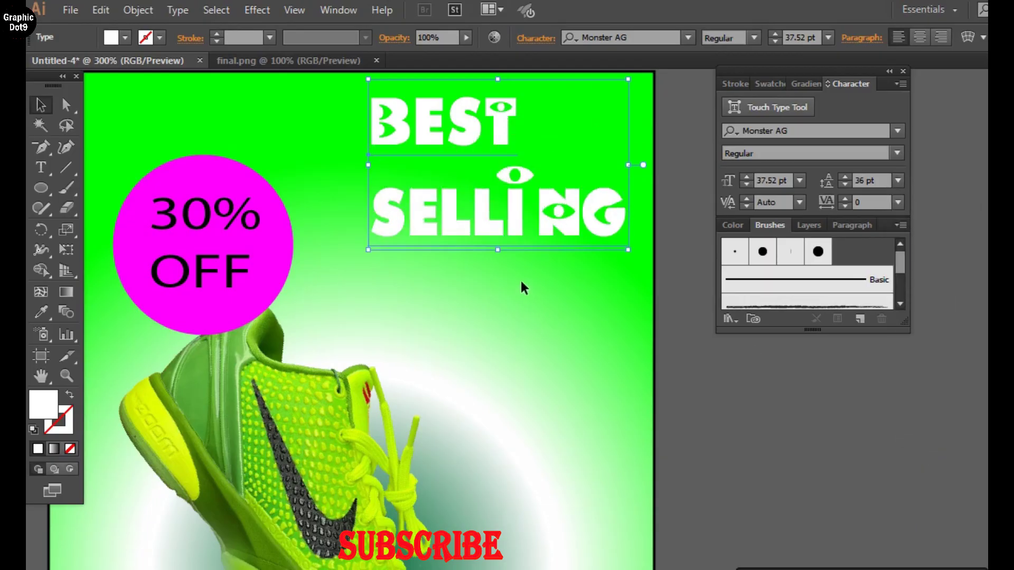
Reduce the "BEST SELLING" text's height to about 34.4 pt and move it down beside the magenta circle.
drag(497, 79, 498, 94)
drag(498, 131, 488, 123)
click(496, 287)
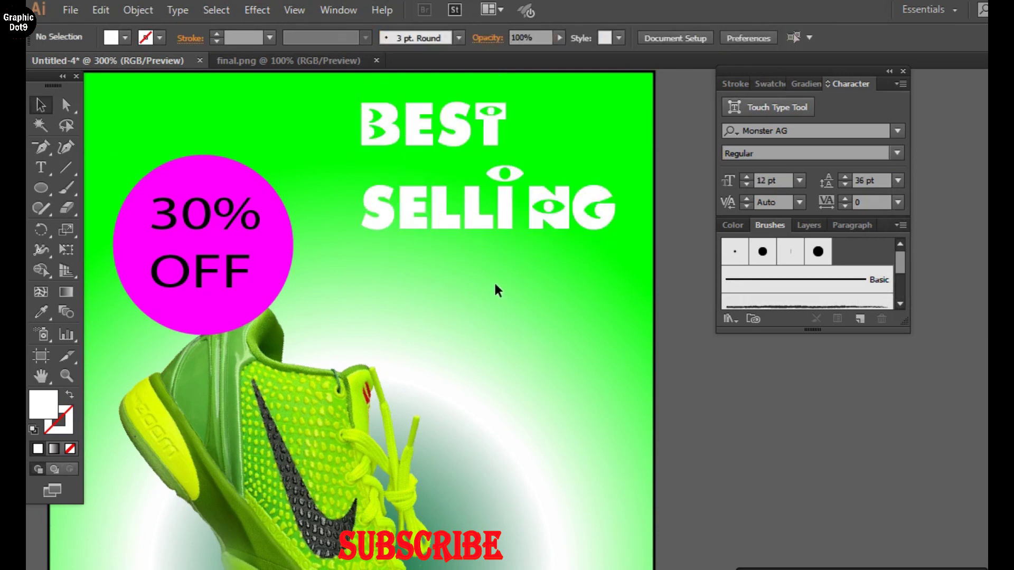
drag(481, 218, 490, 260)
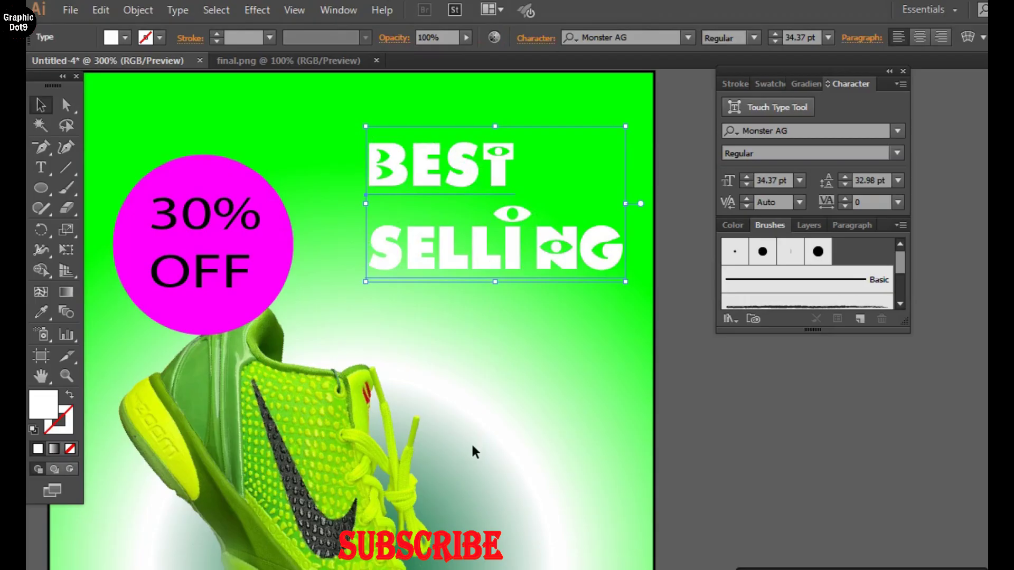
Add the text "ORDER NOW!" in capitals on the green background below the shoe's toe.
key(space)
drag(482, 443, 527, 256)
drag(561, 398, 564, 365)
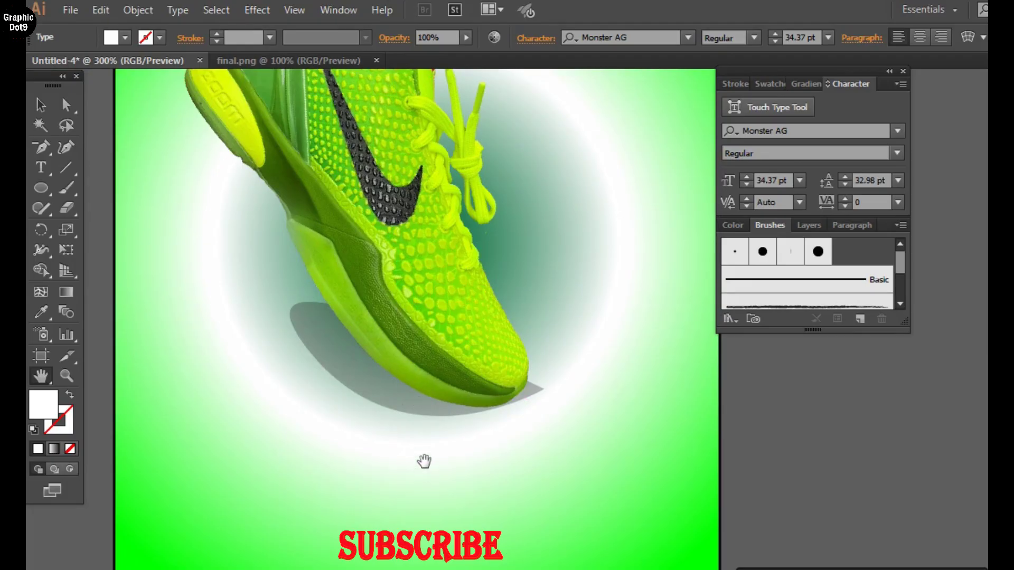
drag(432, 473, 435, 361)
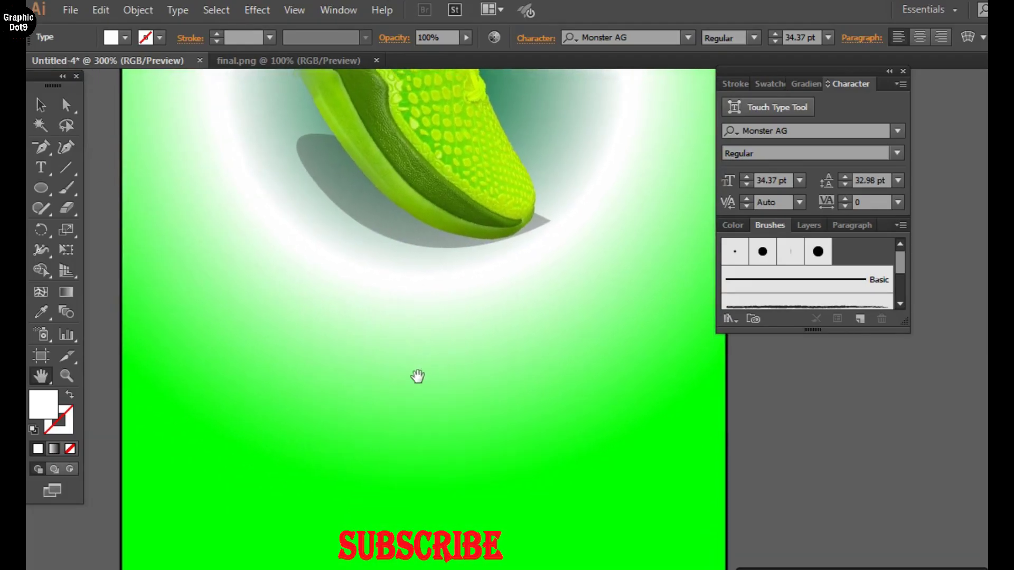
click(40, 168)
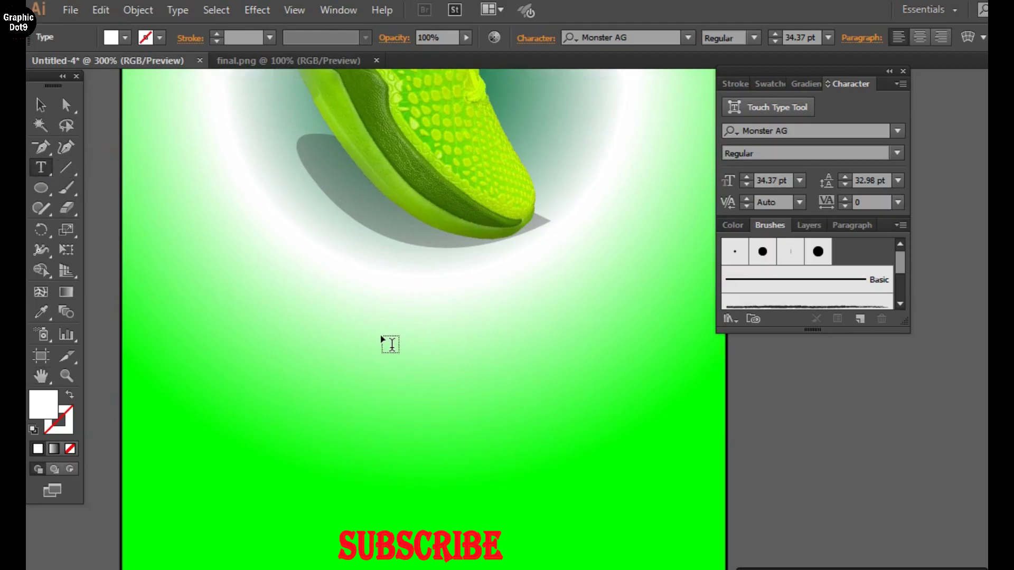
click(374, 341)
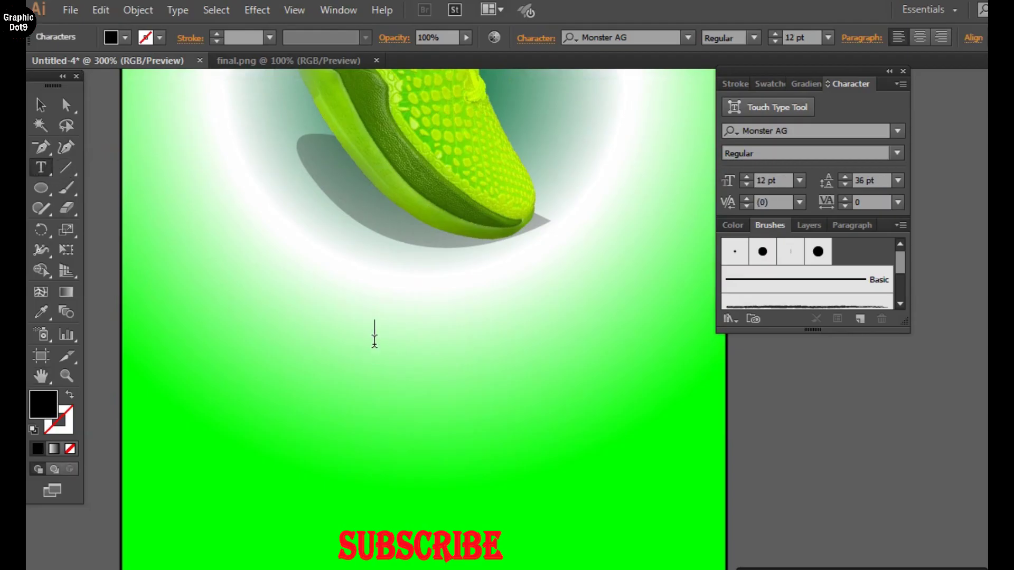
click(374, 341)
text(OR)
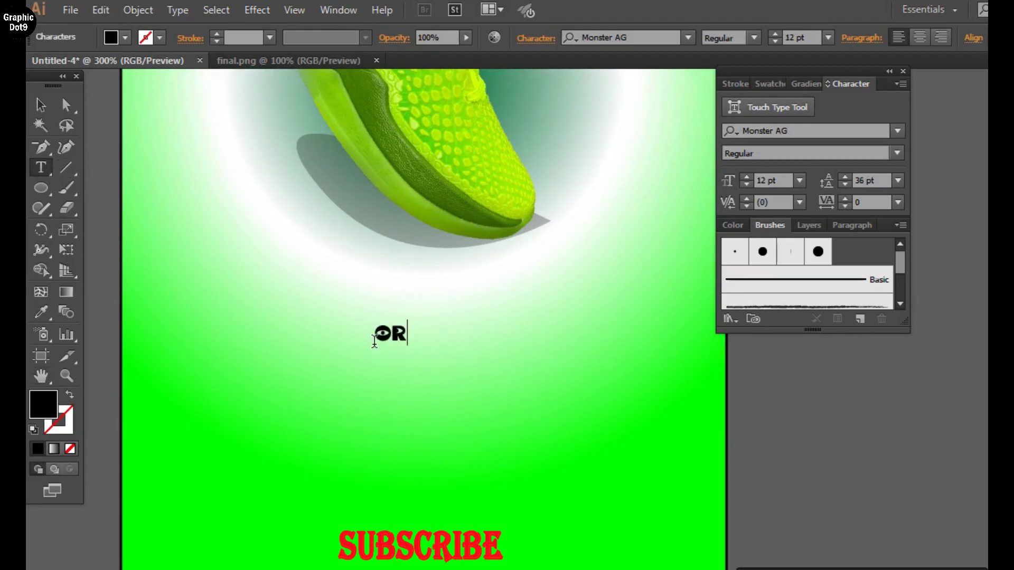
text(DER NOW)
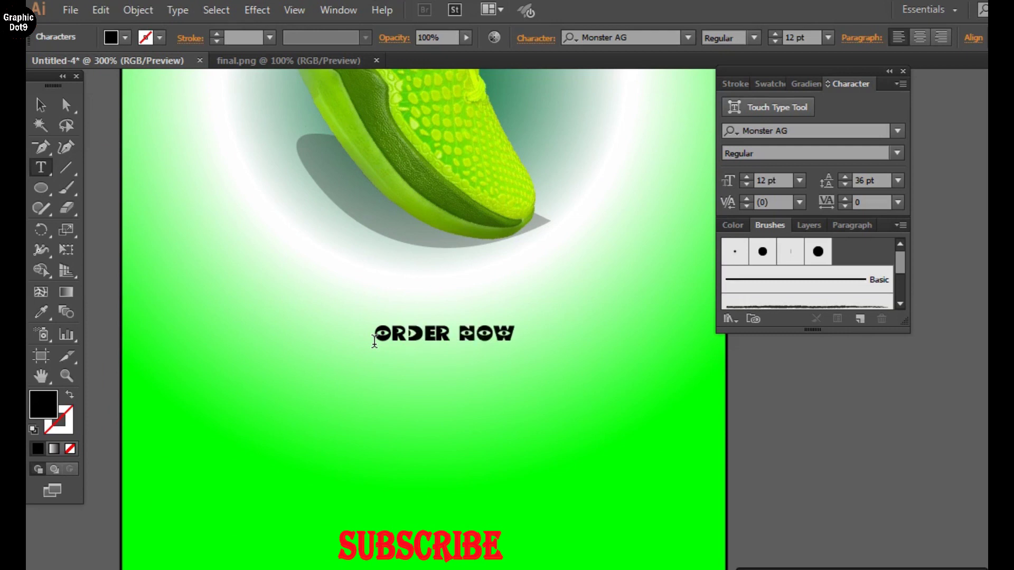
text(!)
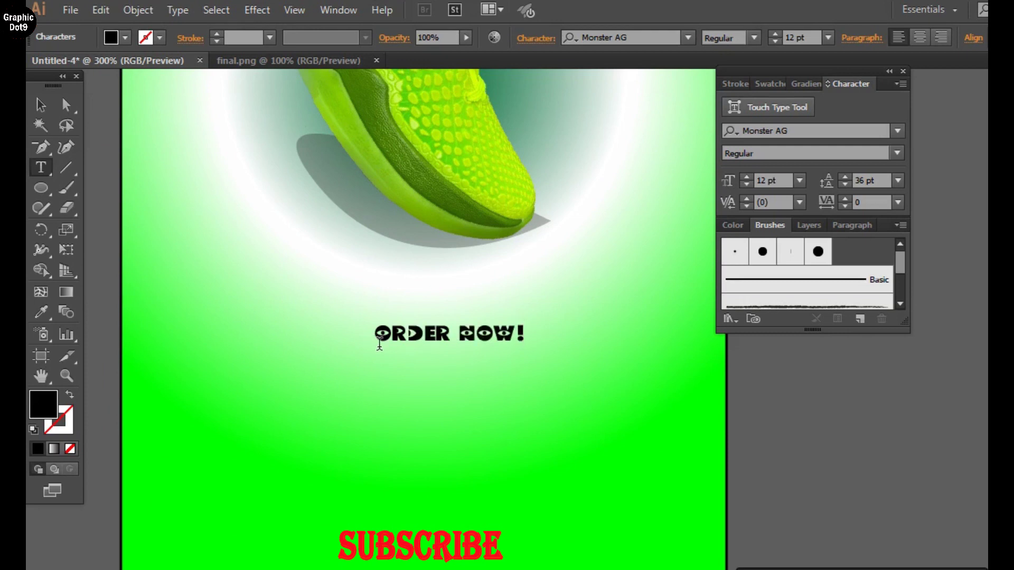